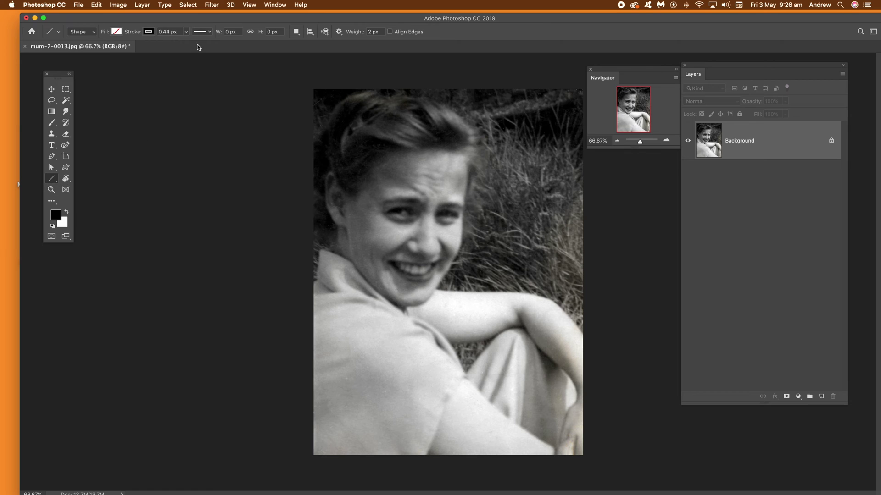
Open New Guide Layout from the View menu to preview a 6x6 guide grid on the photo
left_click(252, 5)
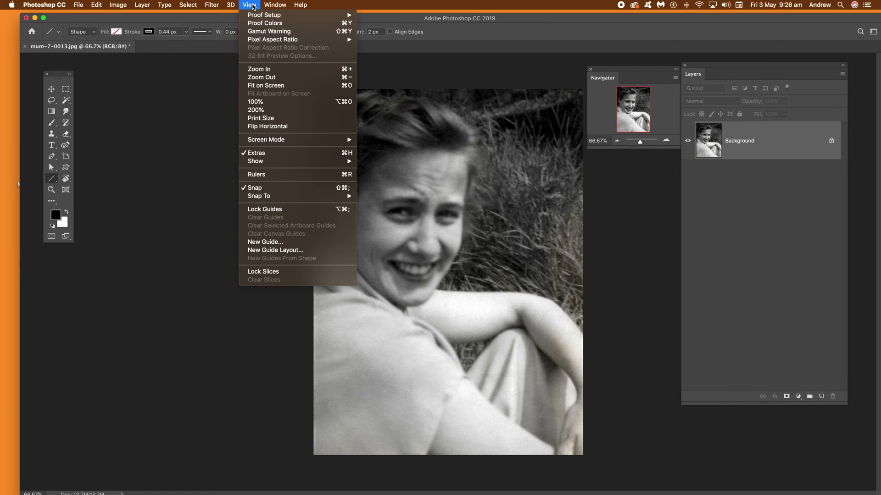
left_click(266, 251)
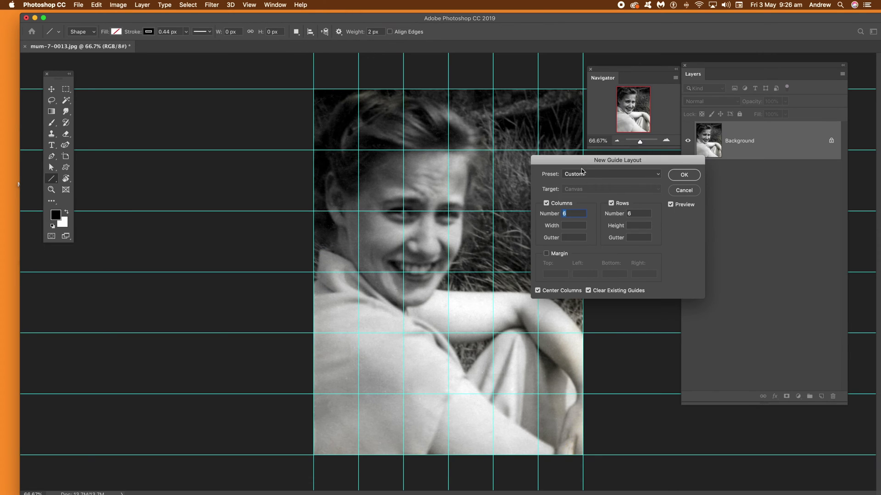
Accept the 6-column, 6-row guide layout and switch to the Line tool
left_click_drag(601, 160, 588, 162)
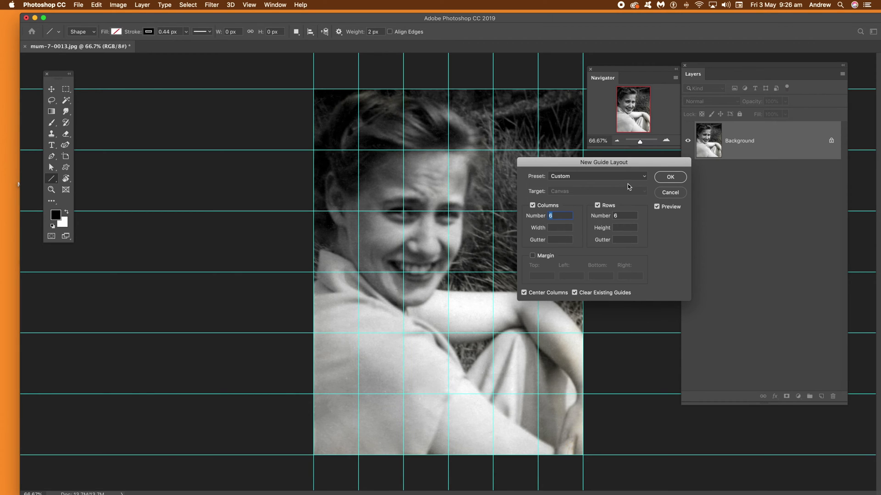
left_click(667, 180)
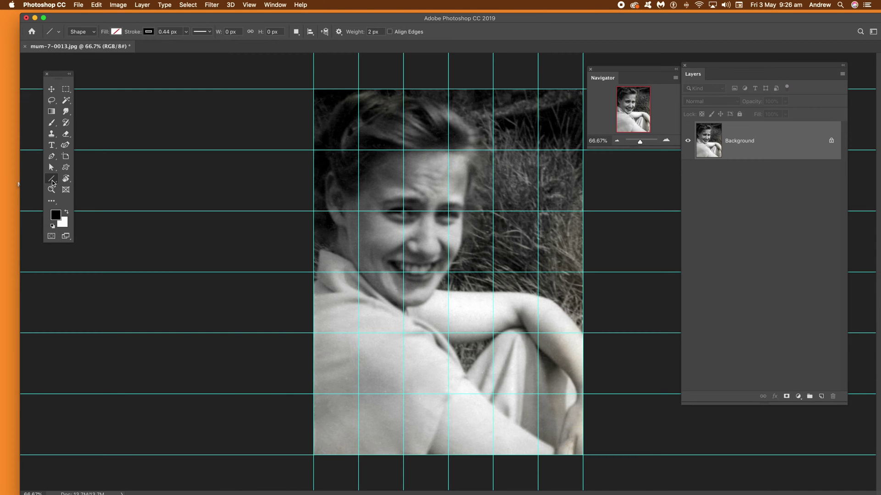
left_click_drag(53, 183, 109, 211)
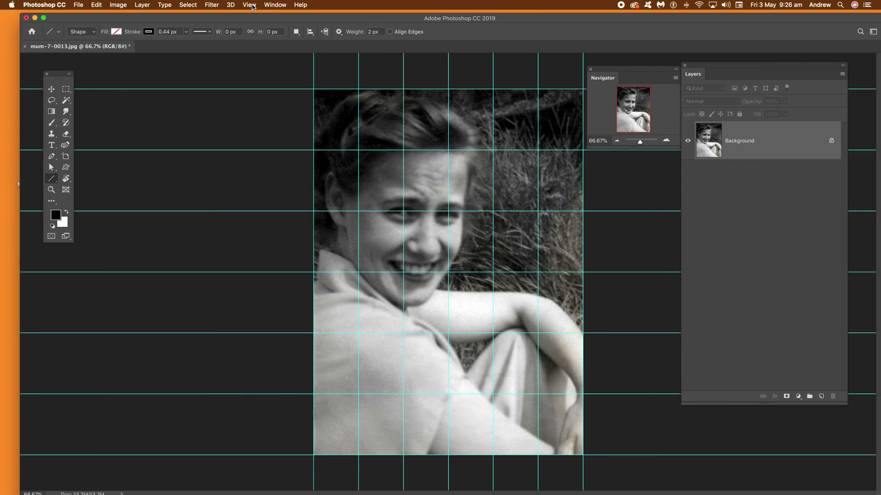
left_click(253, 5)
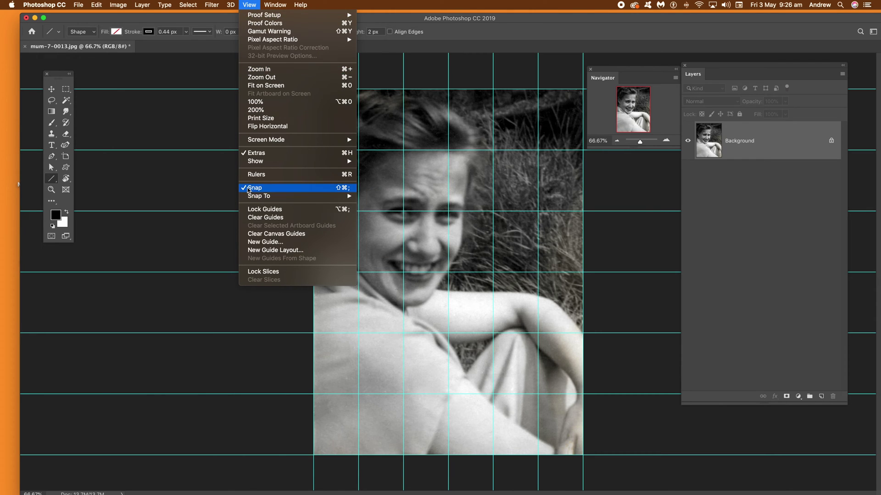
mouse_move(259, 196)
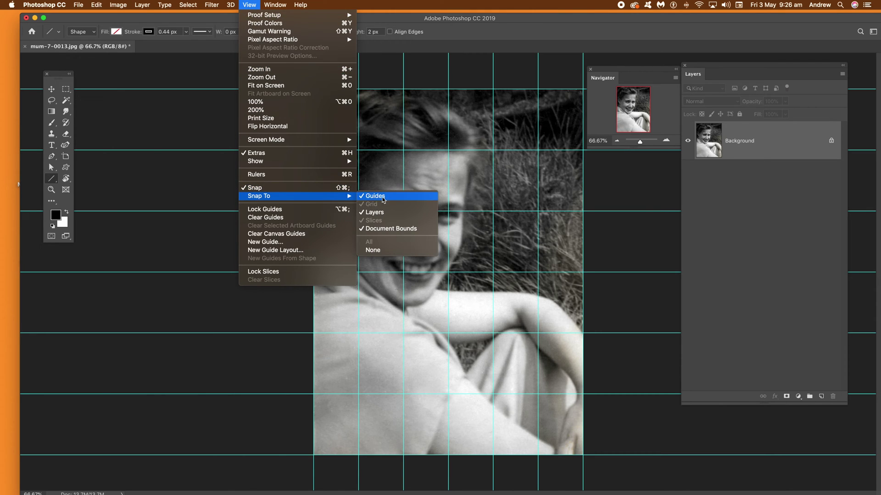
left_click(507, 33)
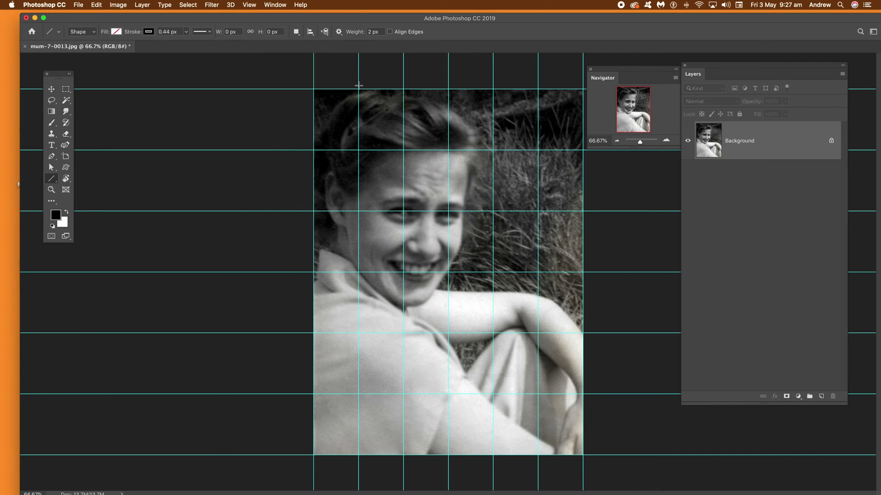
Draw five vertical lines down the column guides and five horizontal lines along the row guides
left_click_drag(358, 87, 358, 465)
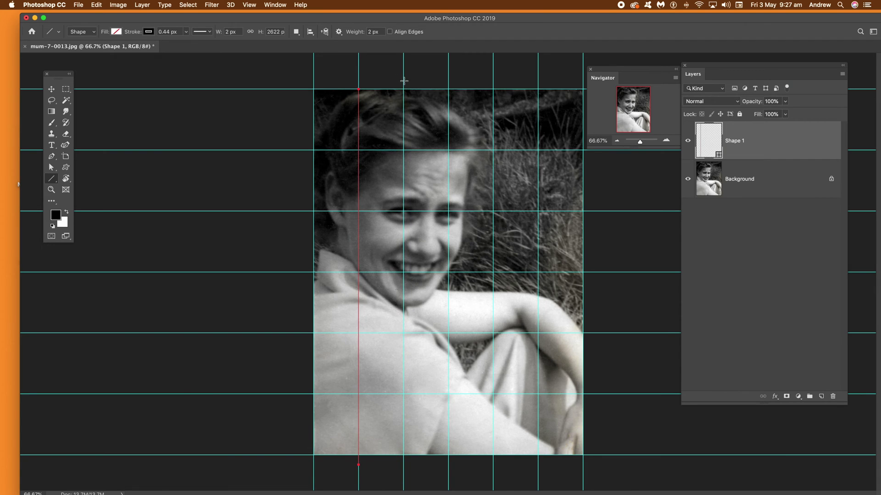
left_click_drag(403, 83, 403, 463)
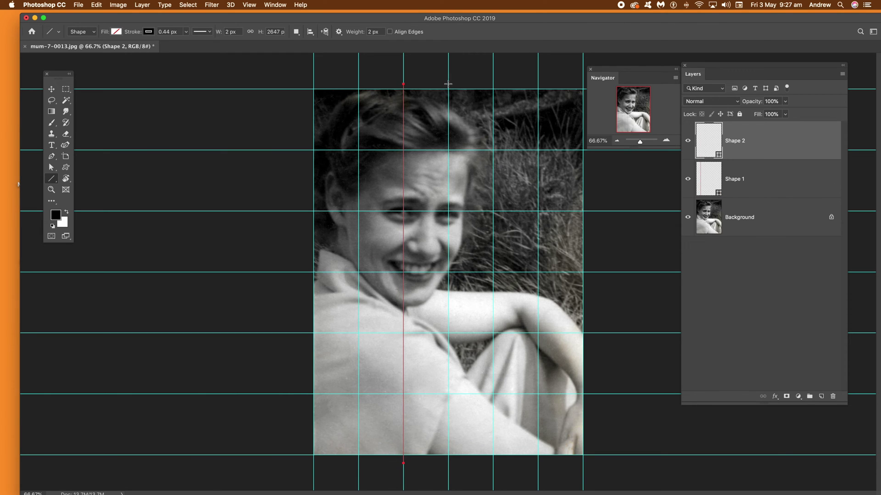
left_click_drag(448, 84, 449, 461)
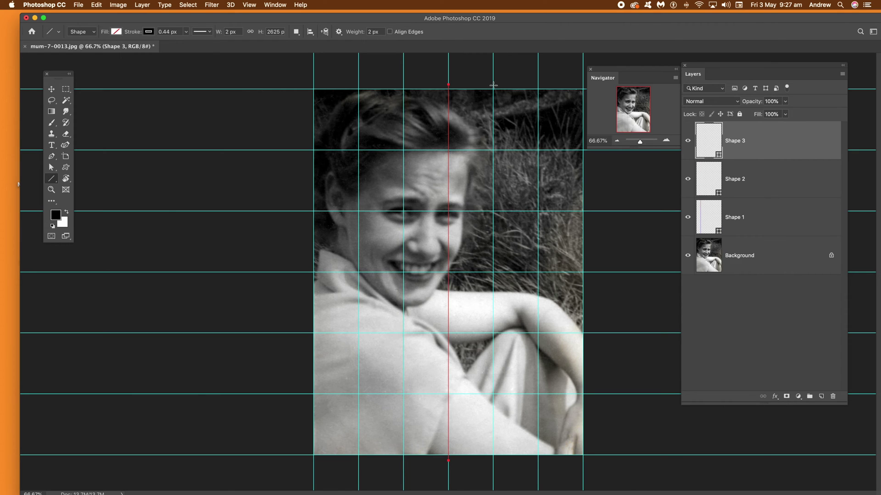
left_click_drag(494, 85, 493, 461)
left_click_drag(538, 87, 538, 462)
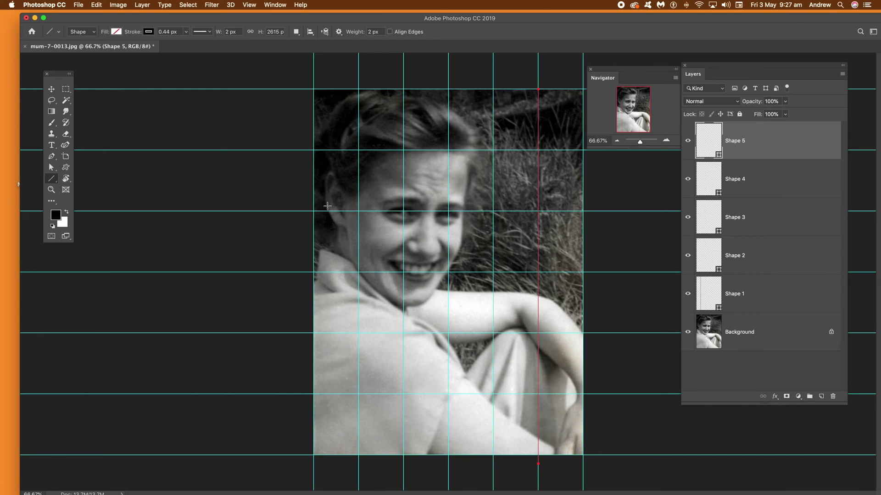
left_click_drag(309, 150, 592, 150)
left_click_drag(307, 211, 597, 211)
left_click_drag(300, 271, 600, 272)
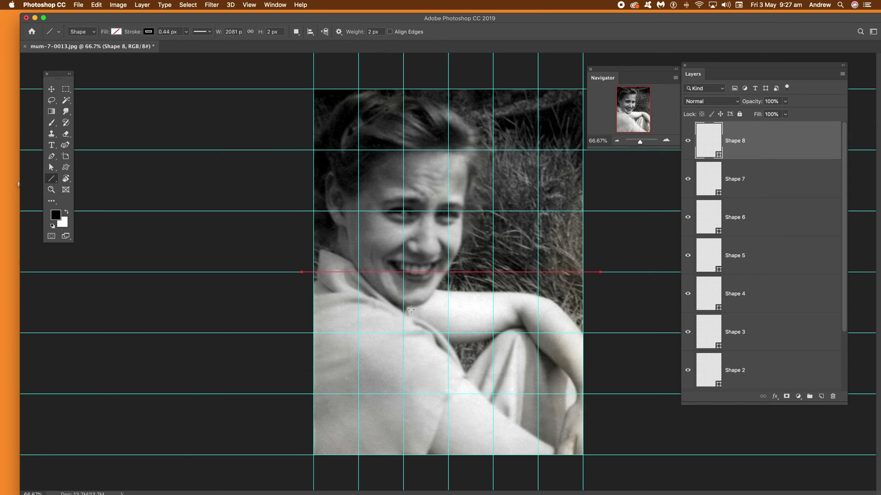
left_click_drag(307, 332, 604, 334)
left_click_drag(305, 395, 592, 394)
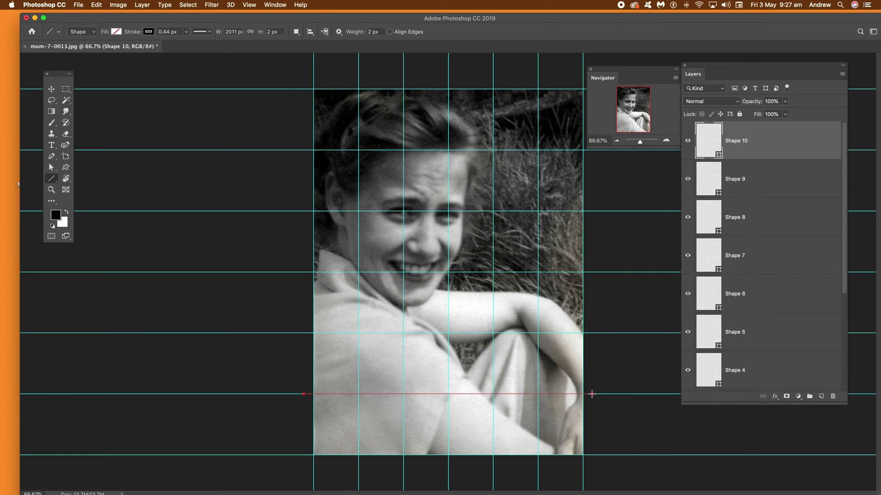
Clear all guides and flatten the ten line layers into the Background
left_click(254, 6)
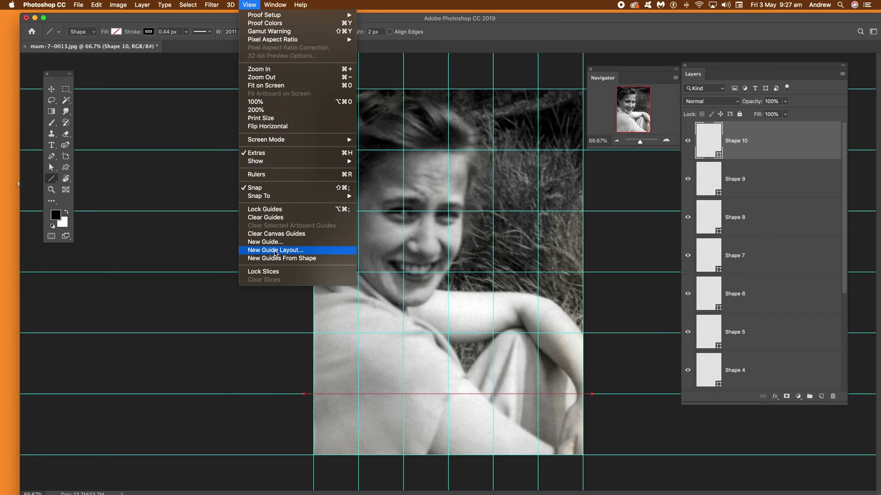
left_click(281, 218)
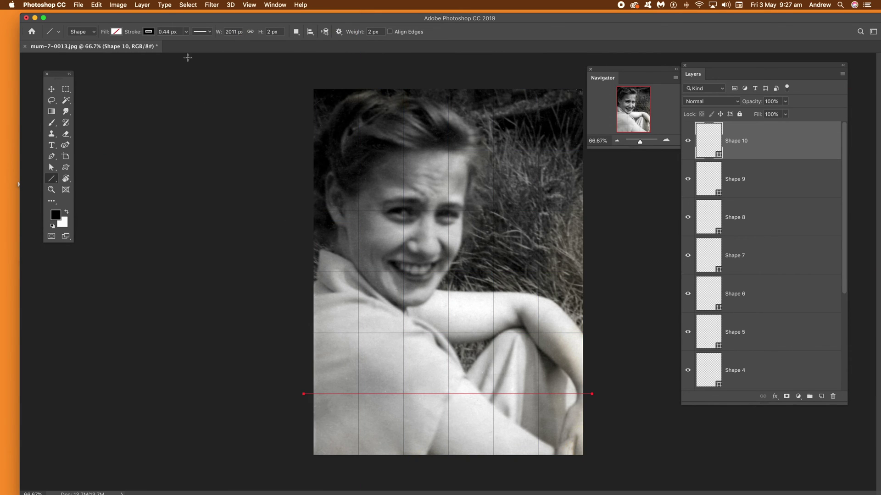
left_click(144, 6)
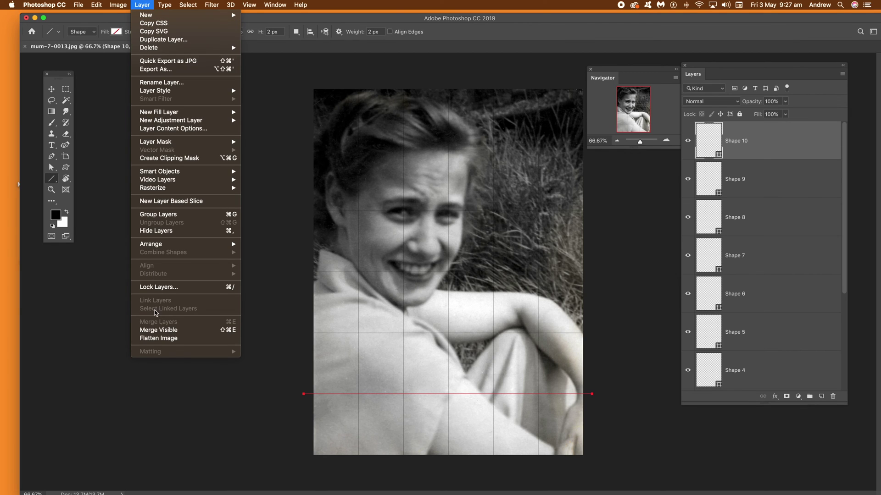
left_click(163, 339)
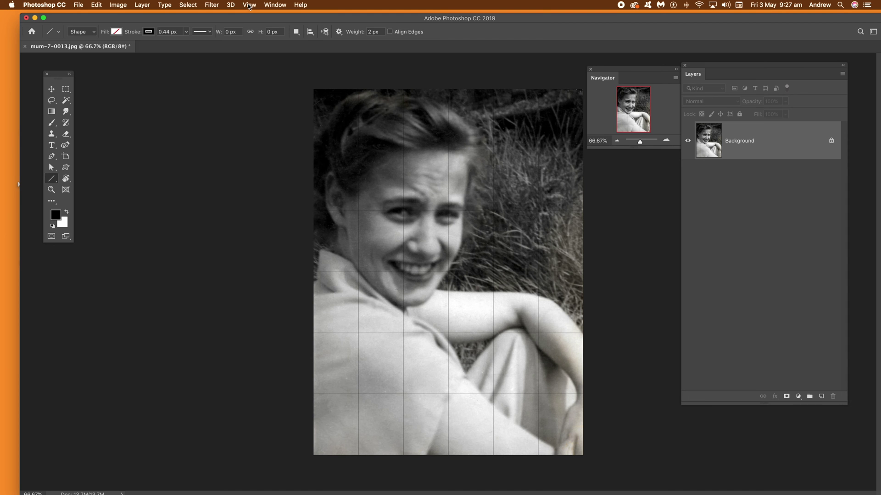
Create a new guide layout with 4 columns and 4 rows
left_click(250, 5)
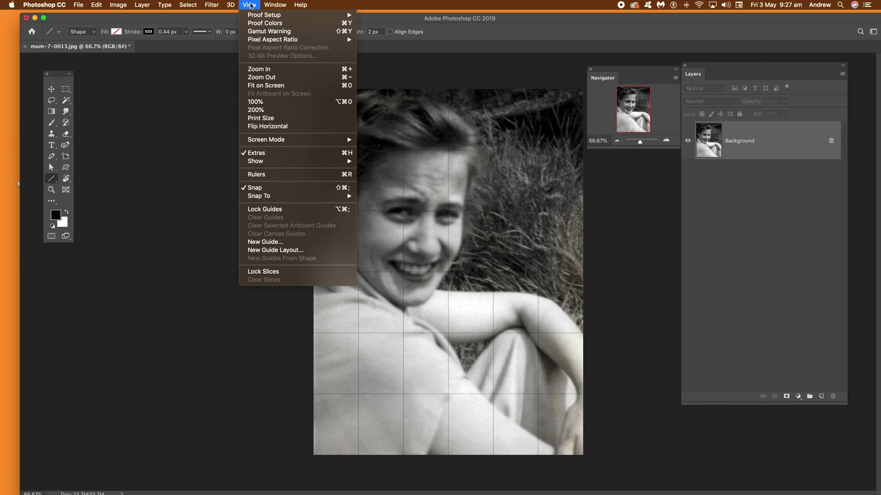
left_click(306, 250)
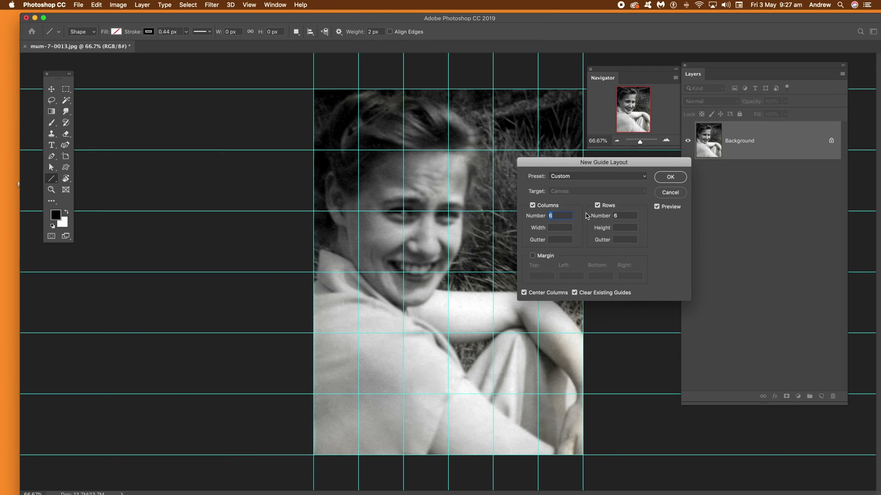
type("4")
double_click(626, 215)
type("4")
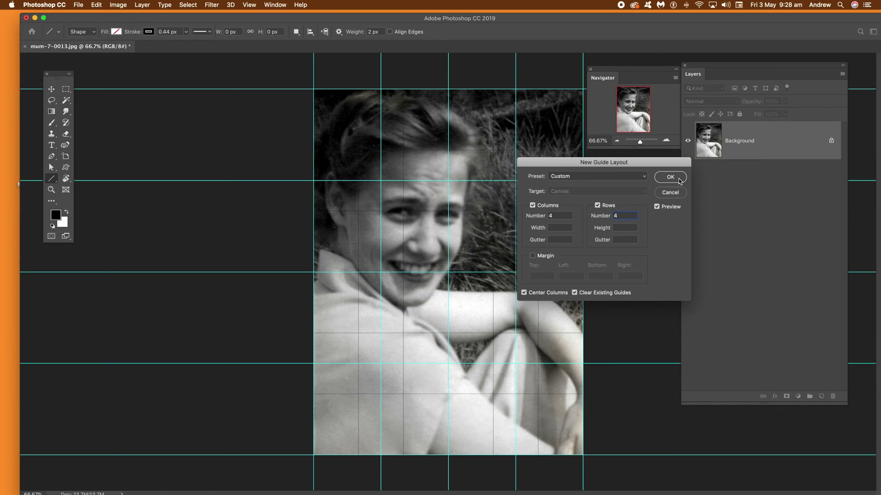
left_click(679, 182)
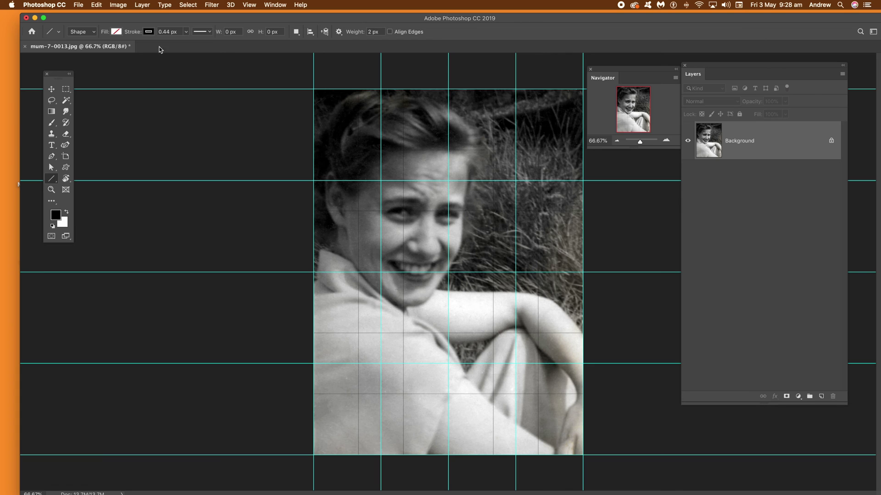
Set the Line tool's stroke to red and increase its width slightly
left_click(150, 33)
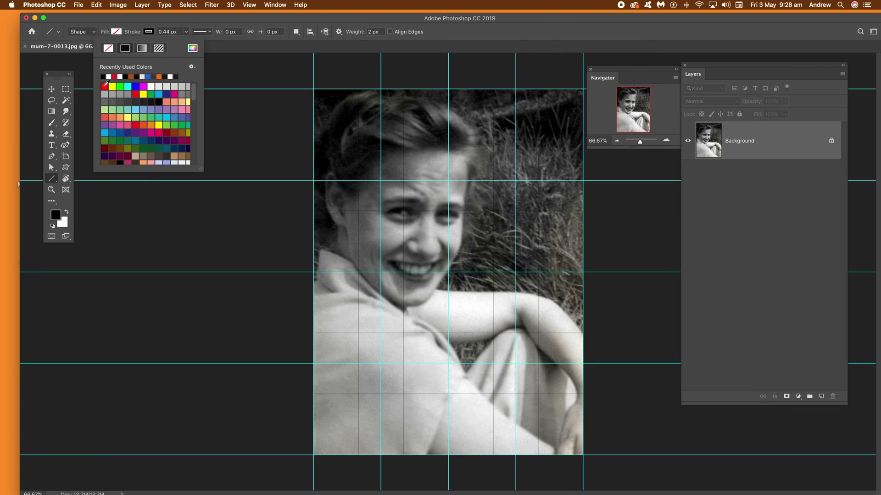
left_click(103, 86)
left_click(171, 21)
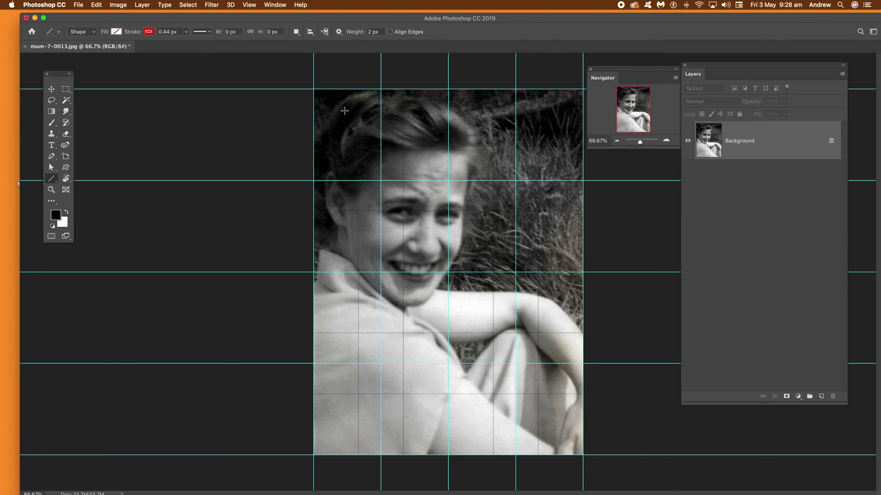
left_click(186, 34)
left_click_drag(186, 42, 187, 43)
left_click(321, 22)
Draw red lines along the three interior row guides and three interior column guides
left_click_drag(314, 180, 596, 181)
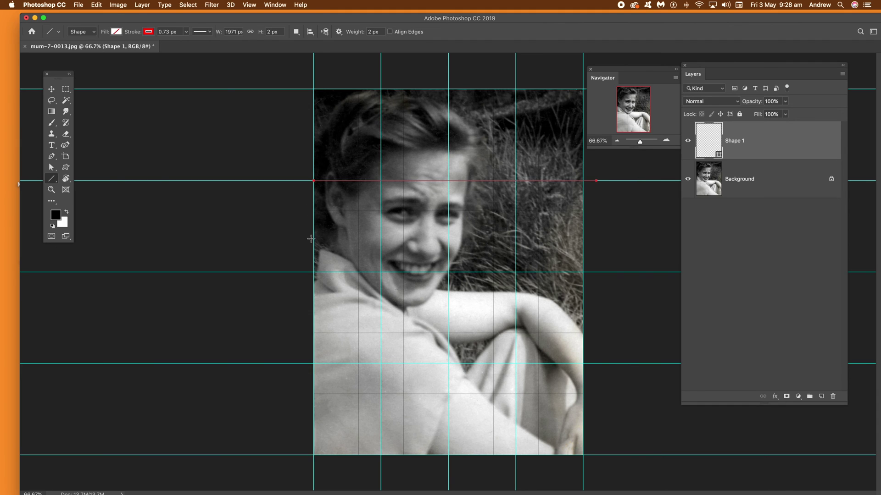
left_click_drag(311, 271, 589, 273)
left_click_drag(311, 364, 597, 365)
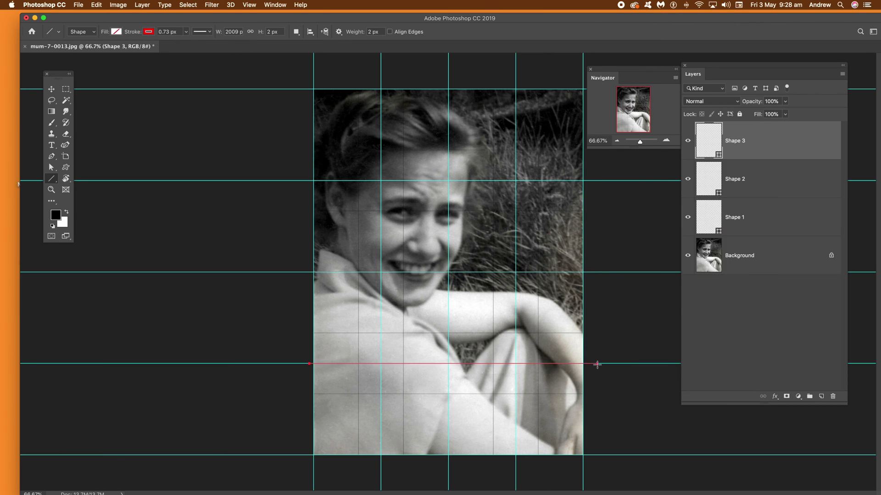
left_click_drag(378, 84, 381, 464)
left_click_drag(448, 86, 449, 467)
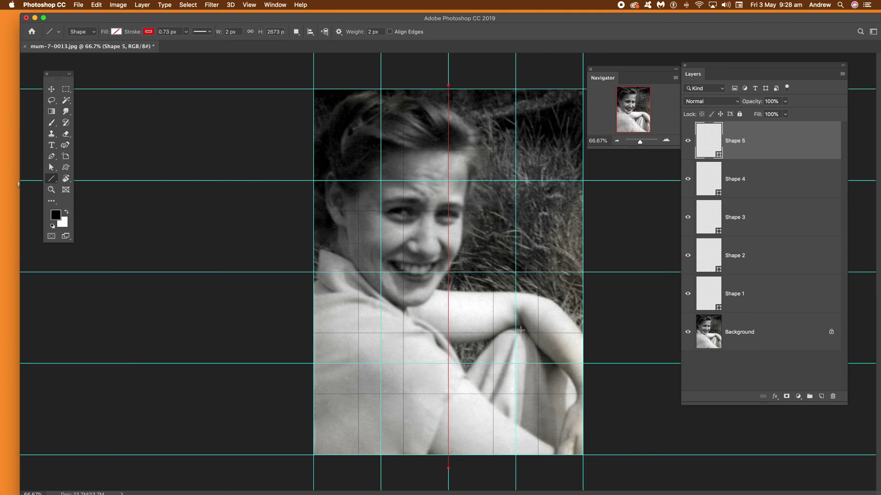
left_click_drag(516, 83, 516, 466)
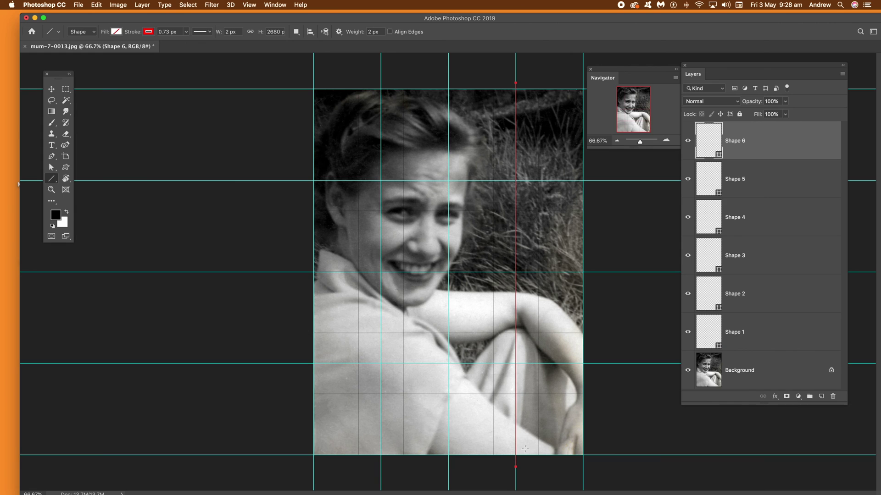
Clear the 4x4 guides and flatten the six red line layers into the photo
left_click(249, 5)
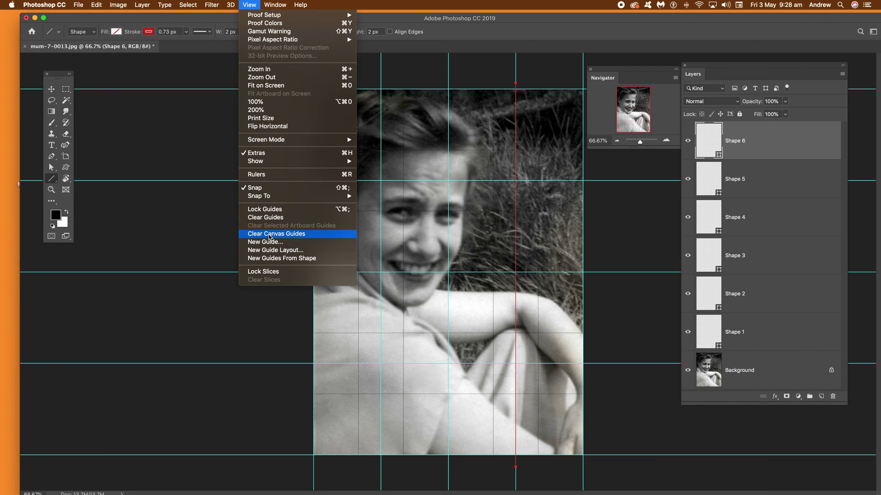
left_click(268, 217)
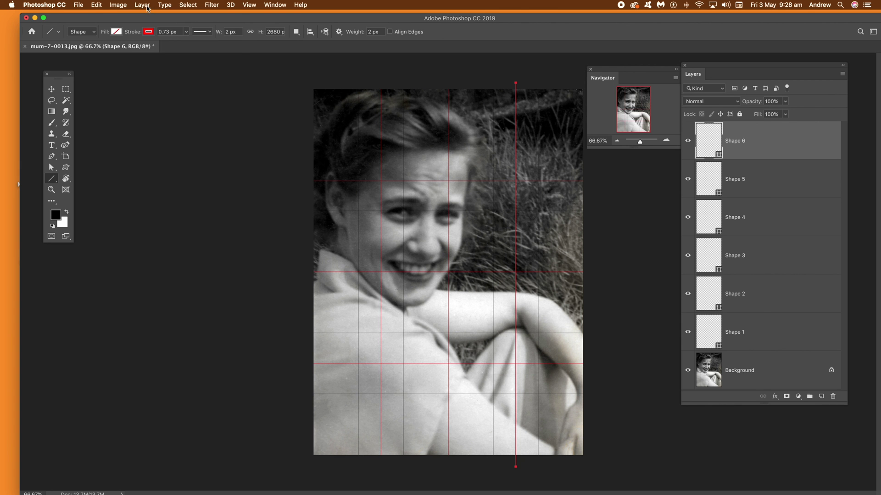
left_click(143, 6)
left_click(162, 339)
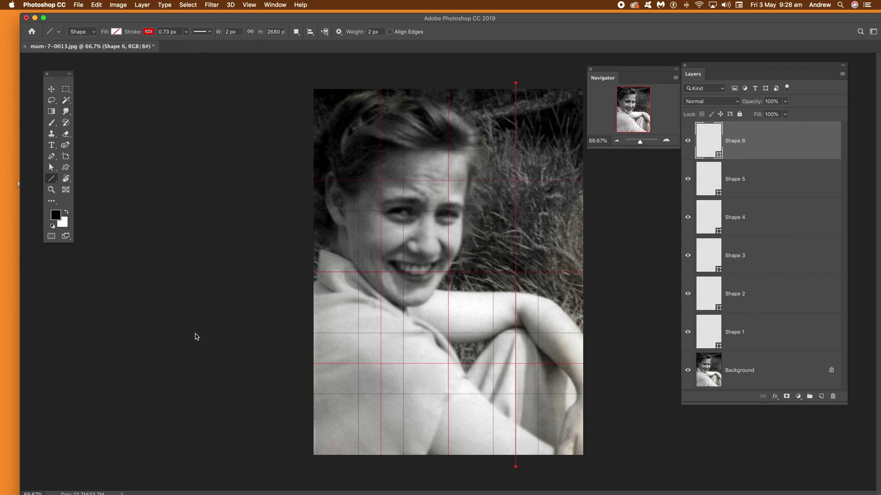